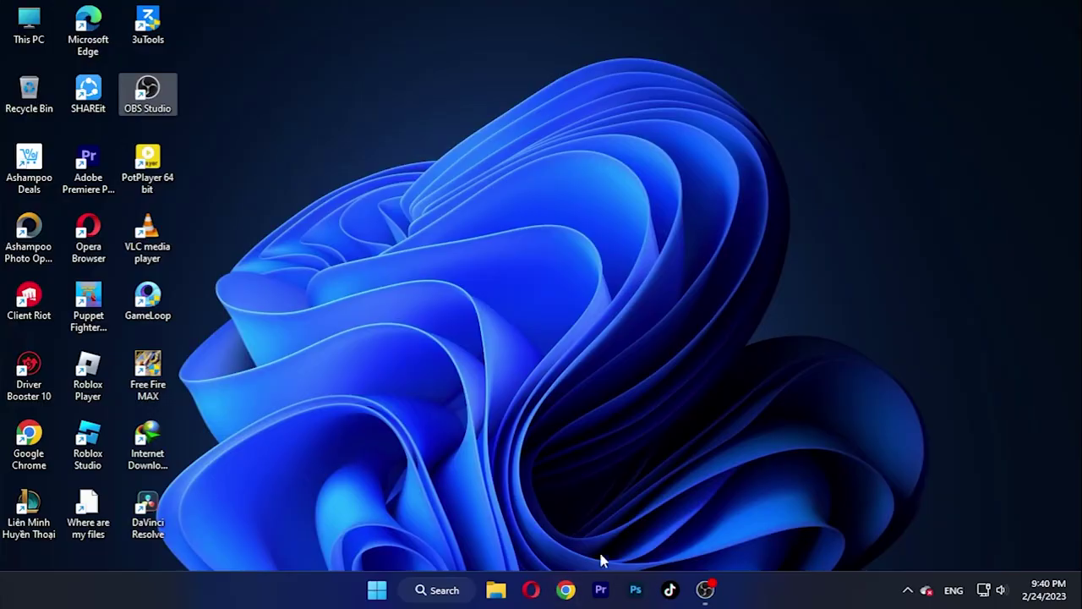
Open a new Chrome tab on the Google start page
{"action": "left_click", "coordinate": [566, 590]}
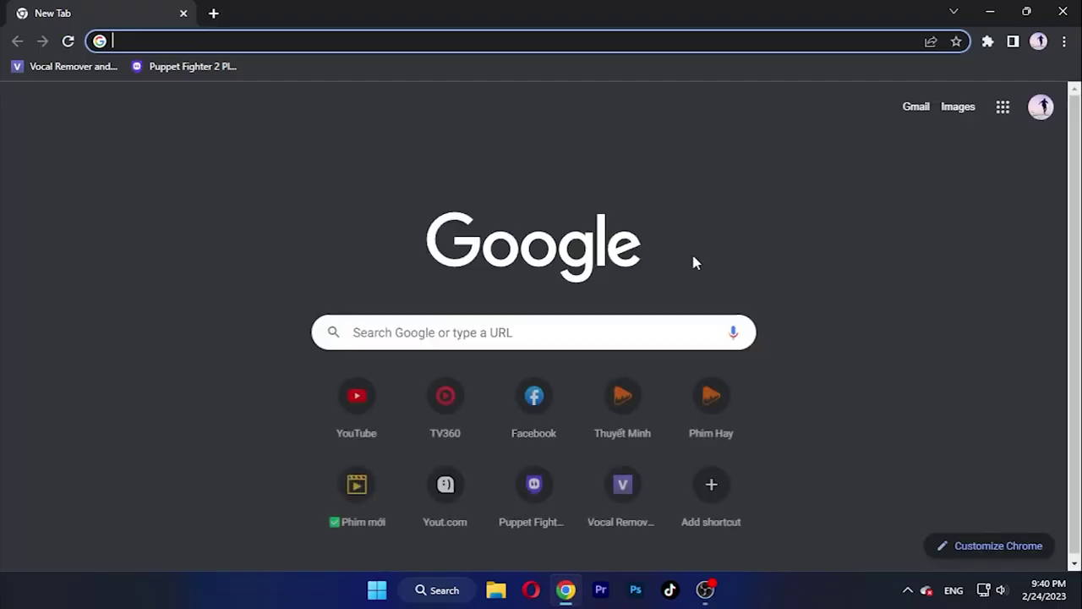
Search Google for 'Davinci resolve 18'
{"action": "left_click", "coordinate": [503, 333]}
{"action": "type", "text": "D"}
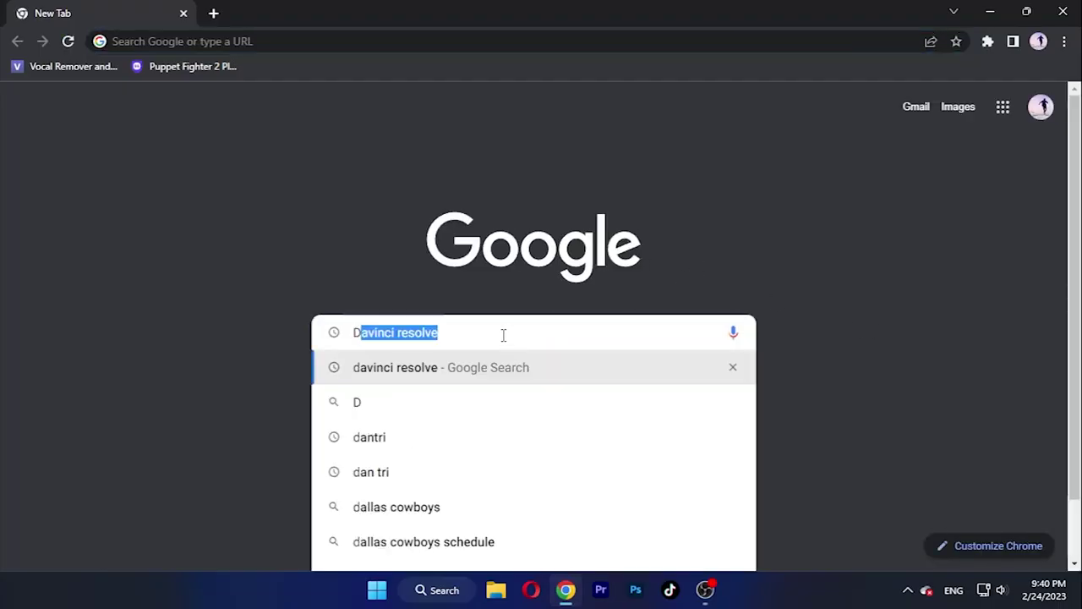
{"action": "type", "text": "avinci resolve"}
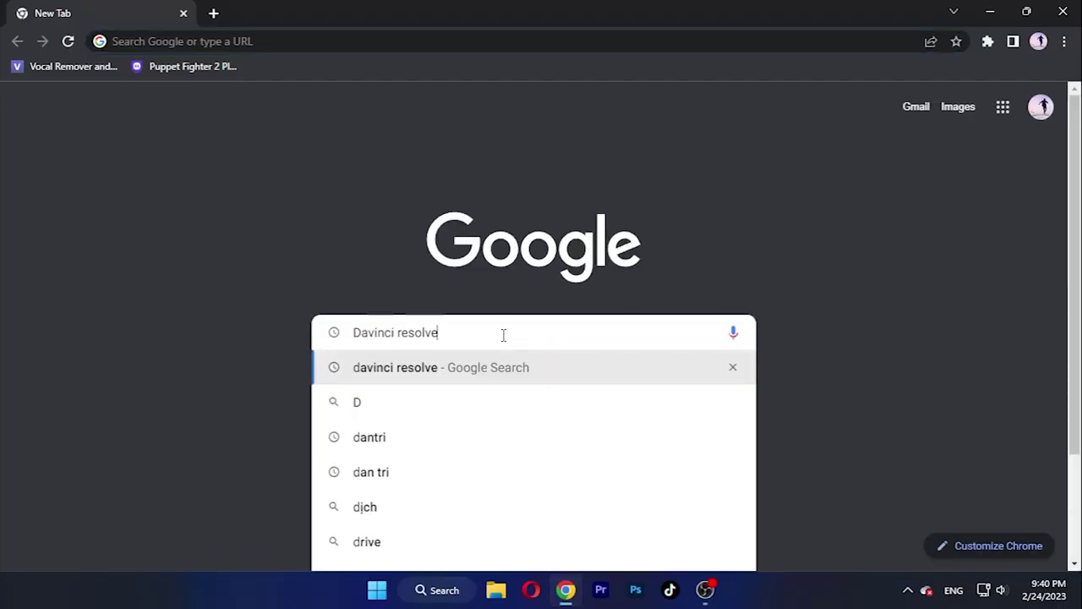
{"action": "type", "text": " 18"}
{"action": "key", "text": "Return"}
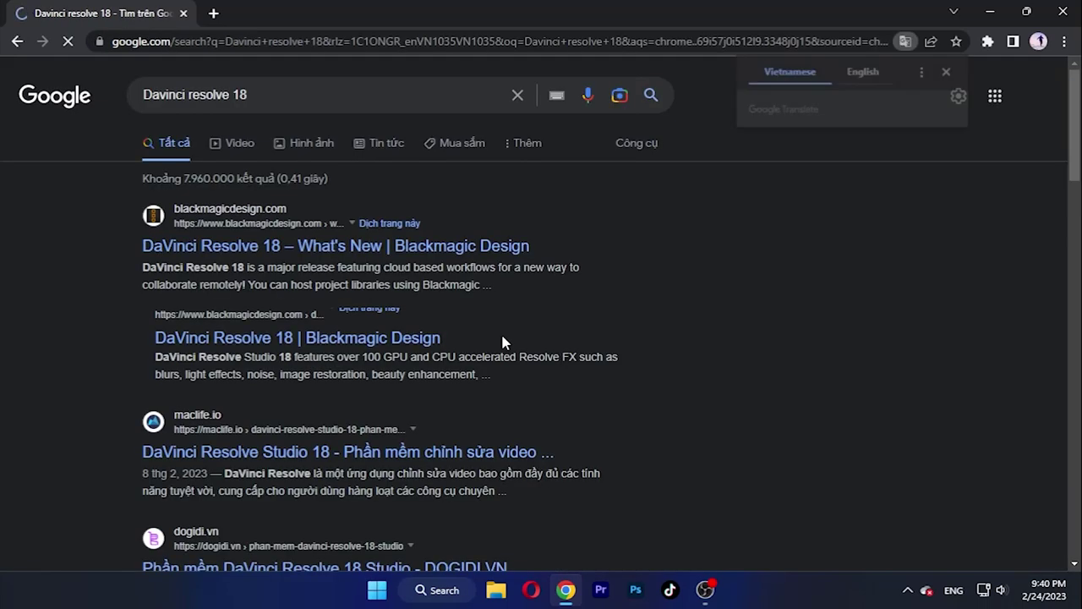
Run a suggested DaVinci Resolve 18 search and open the downloaded Studio 18 zip in WinRAR
{"action": "left_click", "coordinate": [318, 101]}
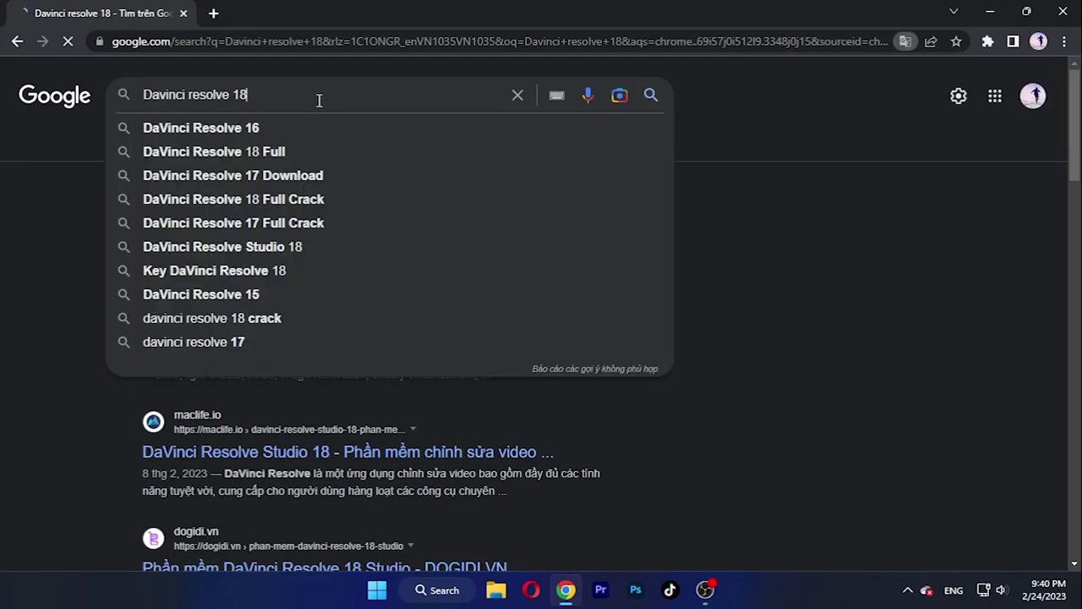
{"action": "left_click", "coordinate": [420, 199]}
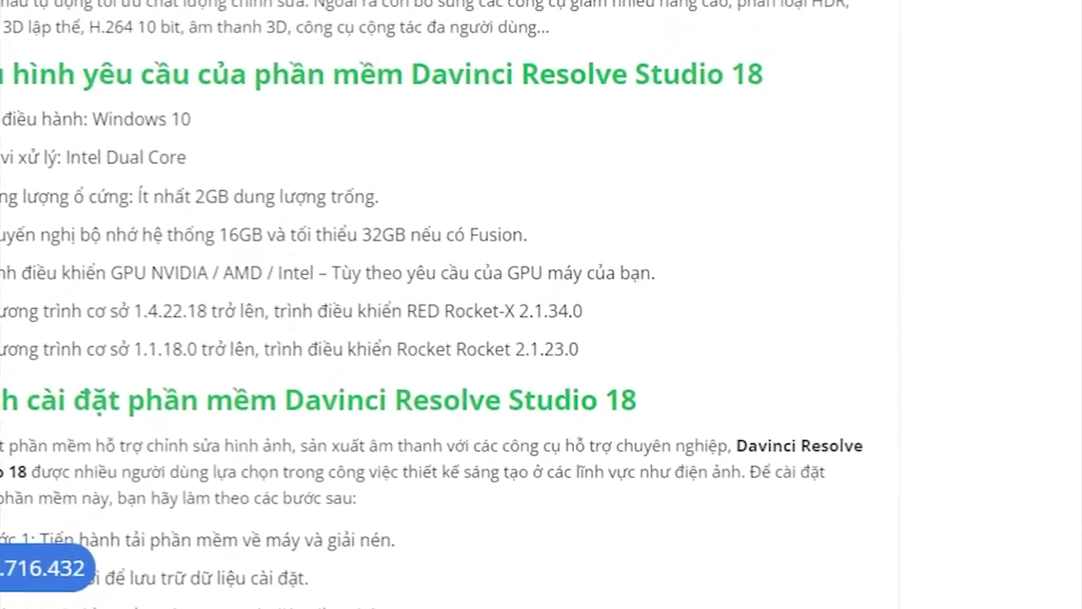
{"action": "left_click", "coordinate": [334, 511]}
{"action": "left_click", "coordinate": [870, 61]}
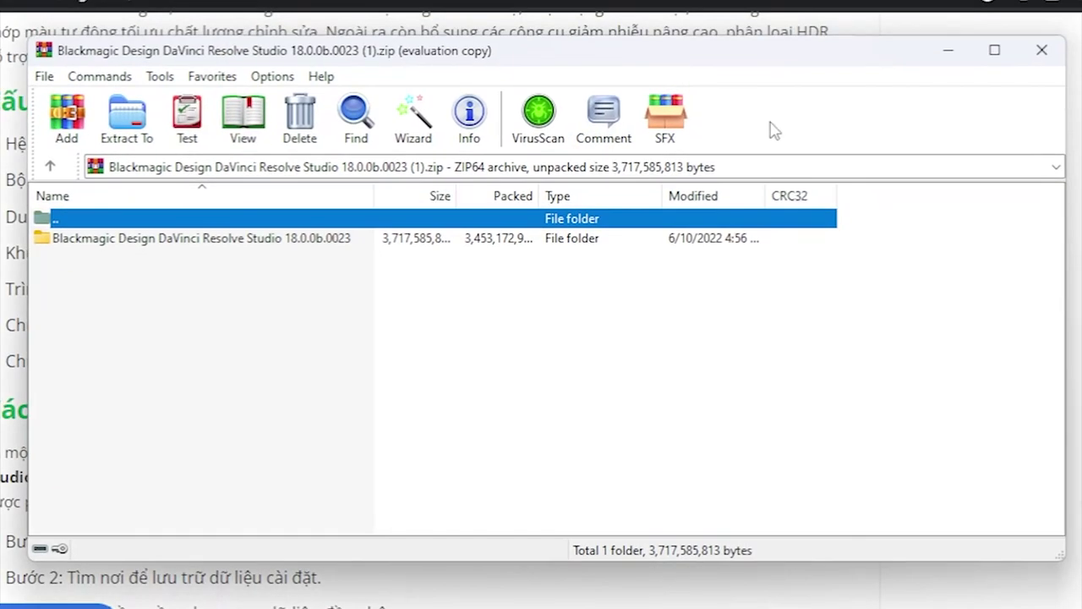
Extract and launch the DaVinci Resolve Studio installer from the archive, then minimize WinRAR to the desktop
{"action": "double_click", "coordinate": [236, 240]}
{"action": "double_click", "coordinate": [170, 257]}
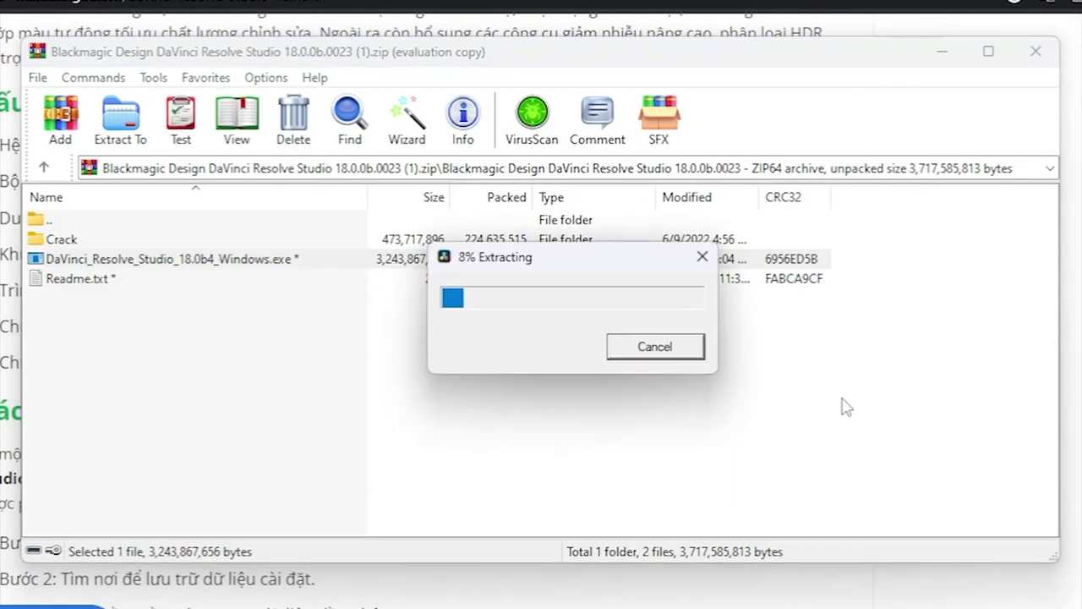
{"action": "left_click", "coordinate": [941, 52]}
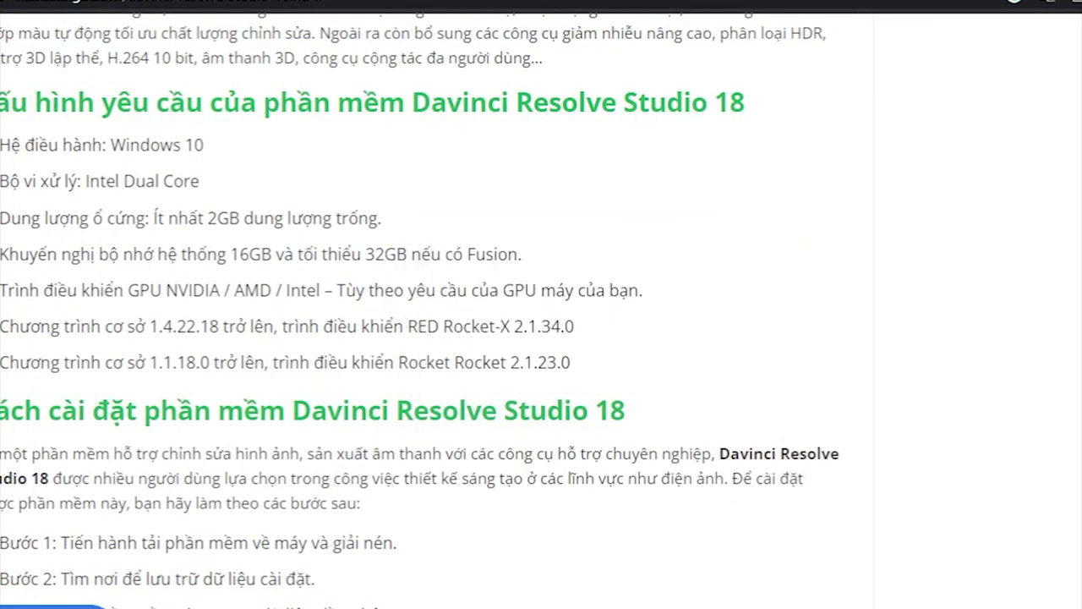
{"action": "key", "text": "super+d"}
{"action": "right_click", "coordinate": [380, 199]}
Hide the desktop icons and refresh the desktop
{"action": "mouse_move", "coordinate": [385, 195]}
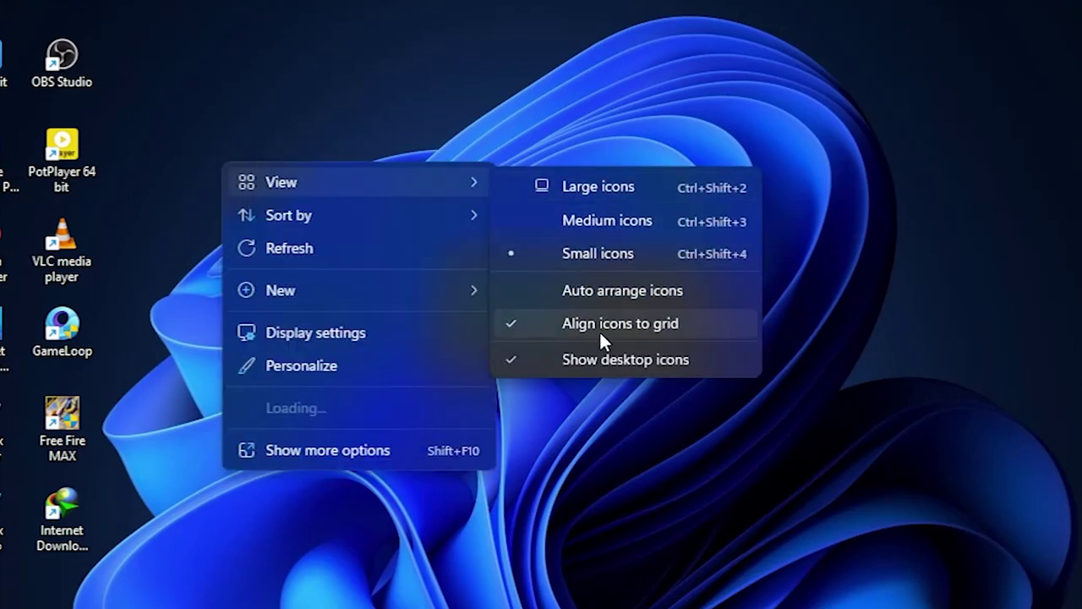
{"action": "left_click", "coordinate": [613, 359]}
{"action": "right_click", "coordinate": [1053, 217]}
{"action": "left_click", "coordinate": [955, 293]}
Move the extraction box aside, advance the setup wizard and accept the license agreement
{"action": "left_click_drag", "start_coordinate": [591, 270], "coordinate": [542, 164]}
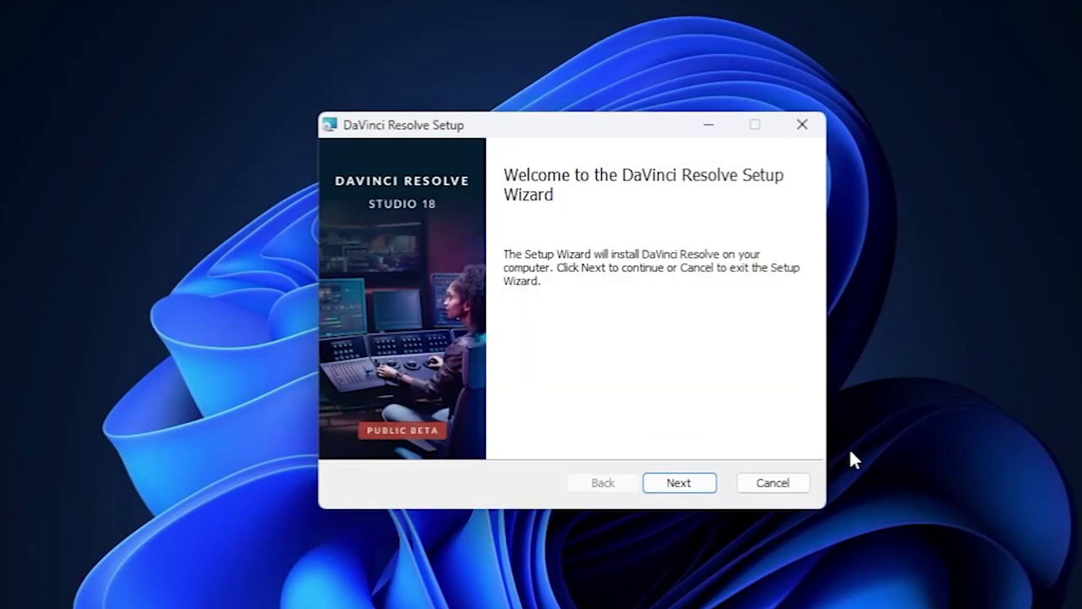
{"action": "left_click", "coordinate": [689, 483]}
{"action": "left_click", "coordinate": [352, 434]}
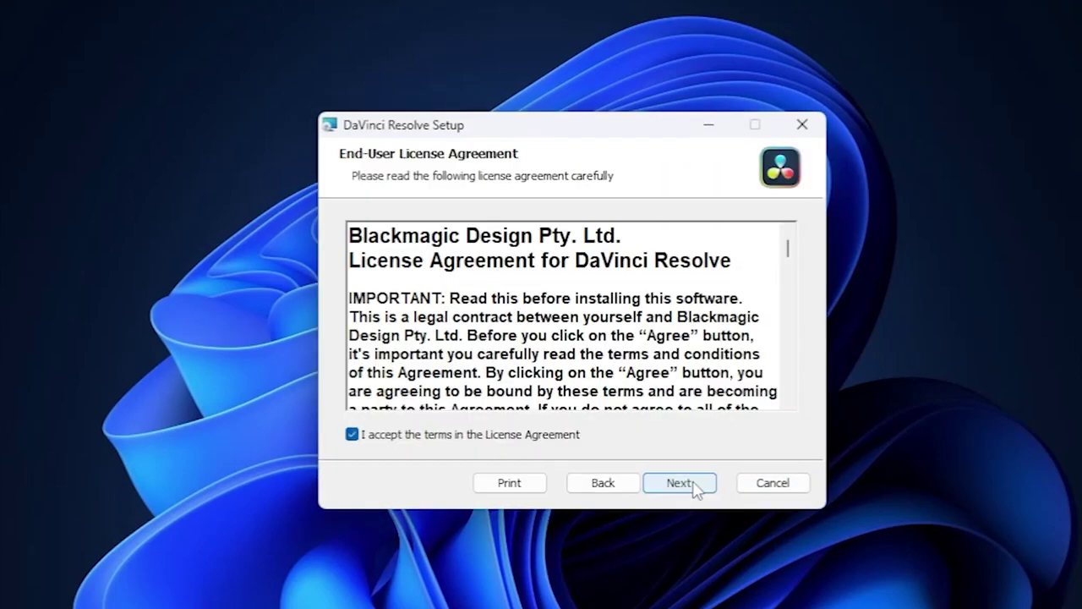
Install DaVinci Resolve Studio 18 to the default folder, then finish and dismiss the completion message
{"action": "left_click", "coordinate": [690, 483]}
{"action": "left_click", "coordinate": [689, 483]}
{"action": "left_click", "coordinate": [689, 482]}
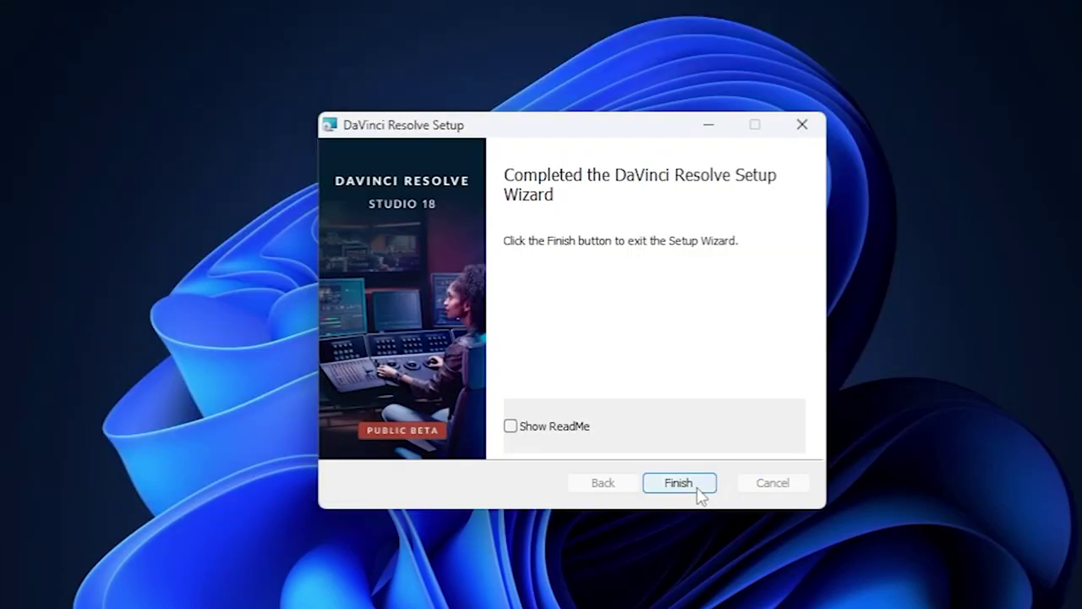
{"action": "left_click", "coordinate": [694, 483]}
{"action": "left_click", "coordinate": [648, 373]}
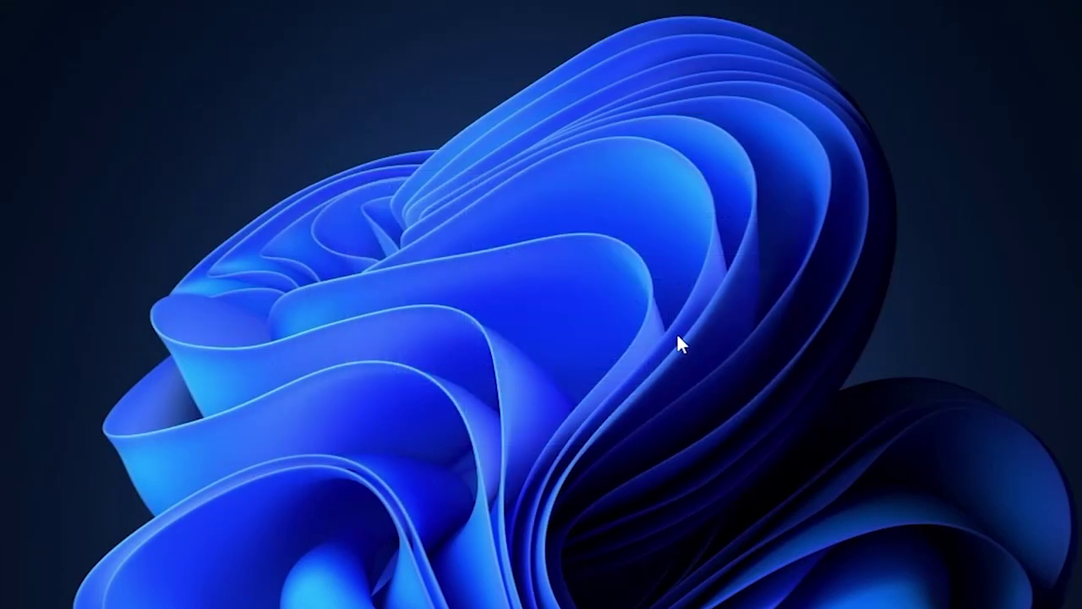
Launch DaVinci Resolve from the Start menu and open the Untitled Project
{"action": "left_click", "coordinate": [378, 589]}
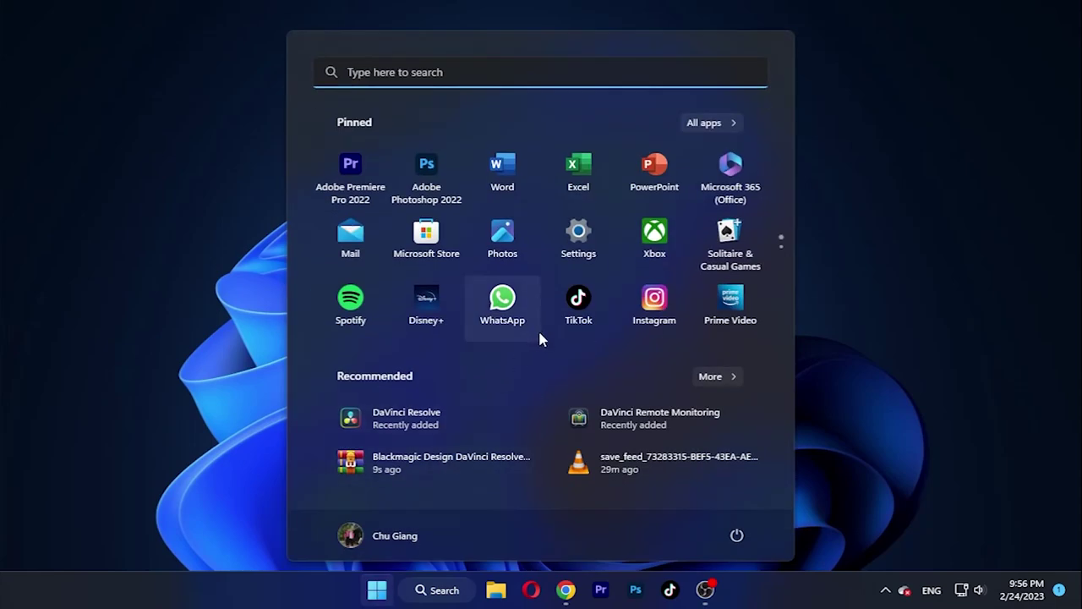
{"action": "left_click", "coordinate": [464, 422]}
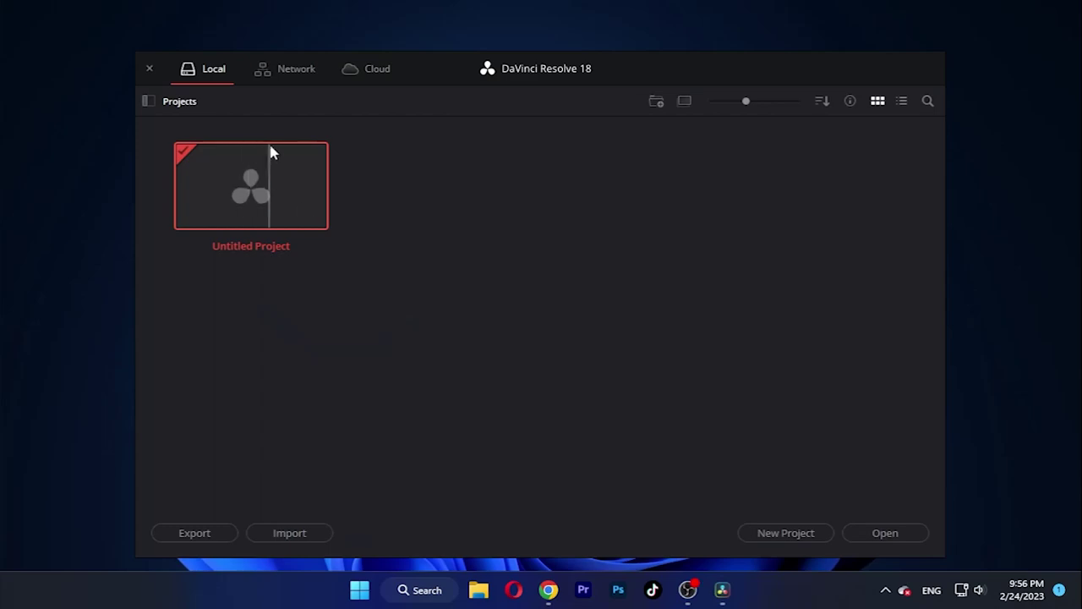
{"action": "left_click", "coordinate": [878, 533]}
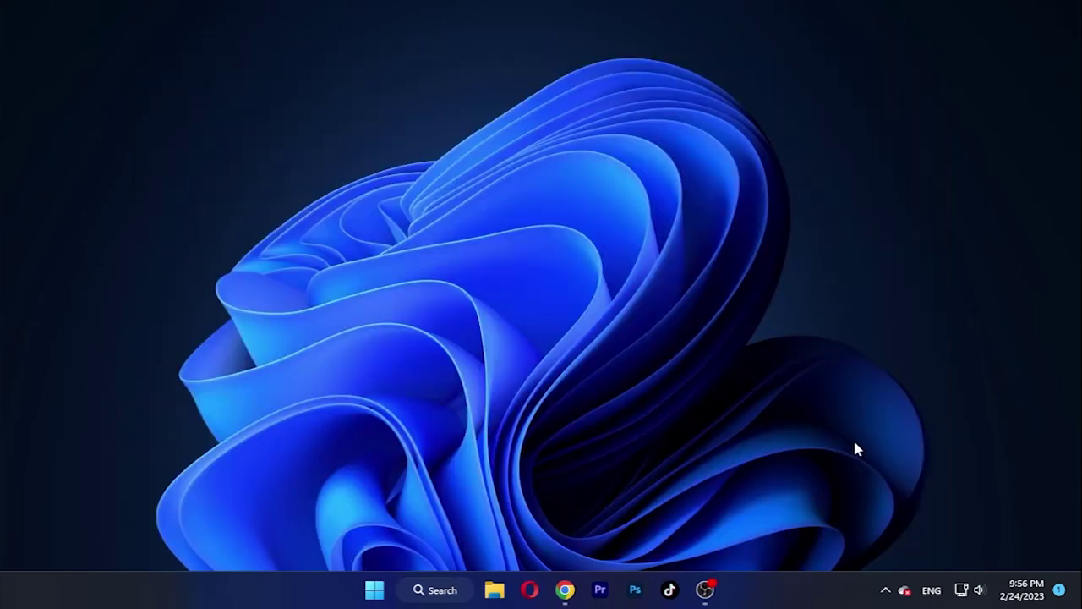
Drag the pink-flower clip from D:\Video MOV into the Media Pool and change the project frame rate to match
{"action": "left_click", "coordinate": [478, 589]}
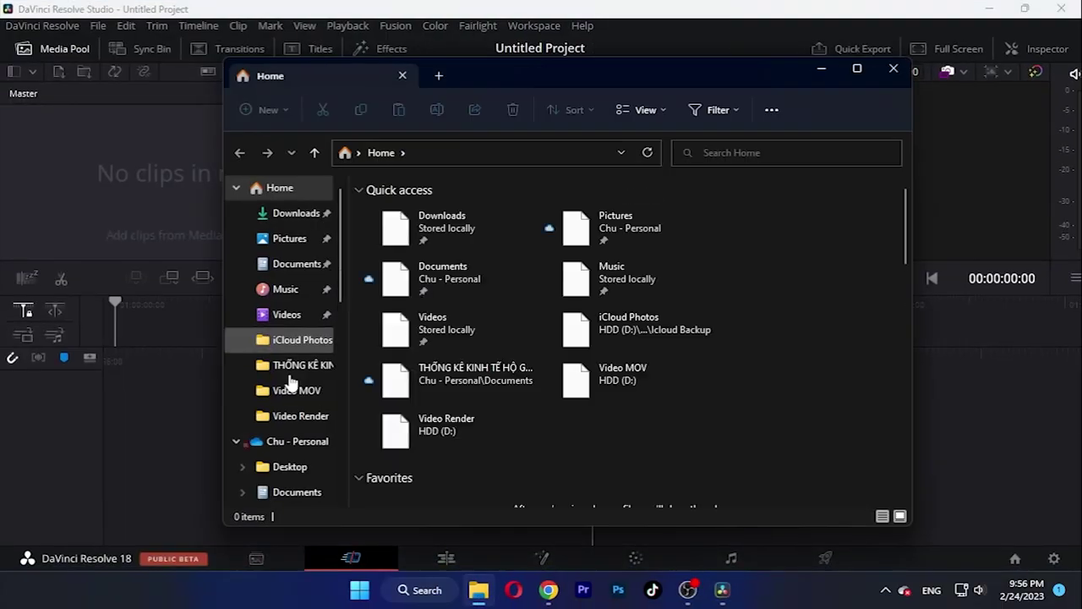
{"action": "left_click", "coordinate": [283, 392]}
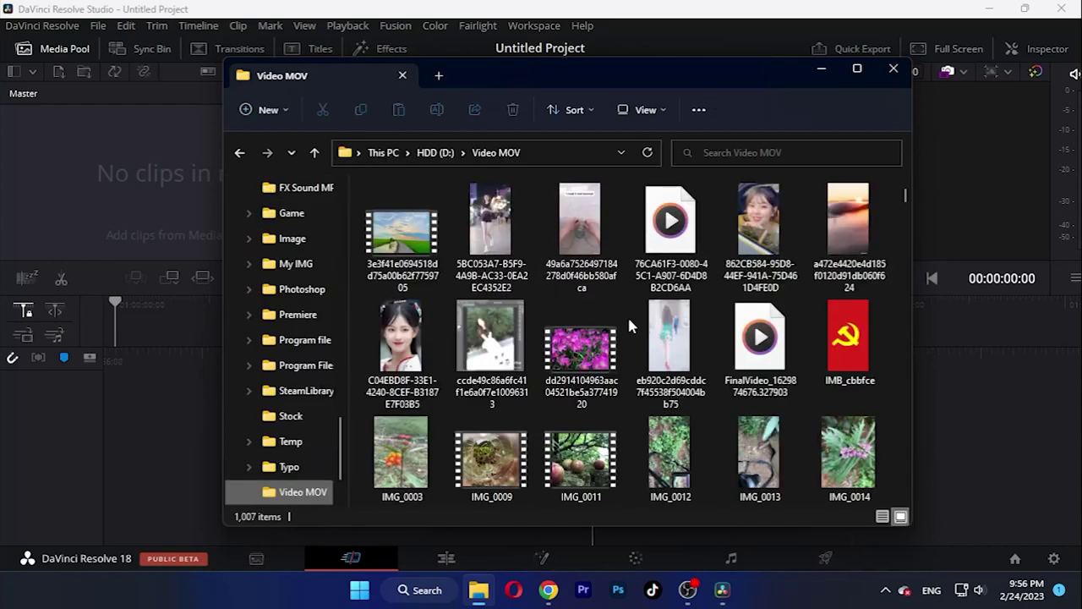
{"action": "scroll", "coordinate": [672, 343], "scroll_direction": "down", "scroll_amount": 2}
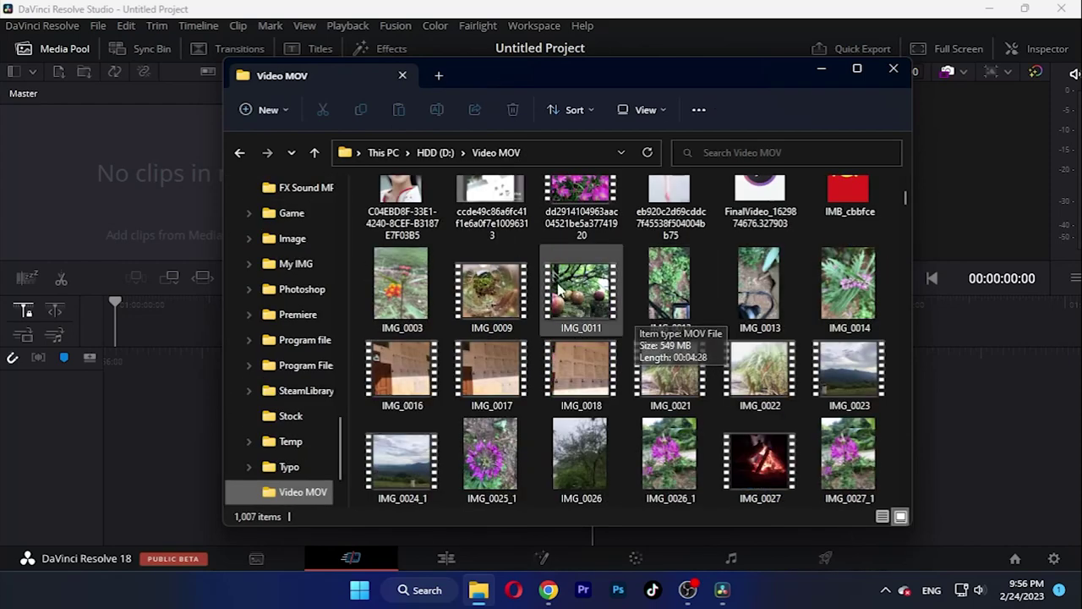
{"action": "scroll", "coordinate": [672, 342], "scroll_direction": "up", "scroll_amount": 2}
{"action": "left_click", "coordinate": [580, 346]}
{"action": "left_click_drag", "start_coordinate": [494, 338], "coordinate": [161, 219]}
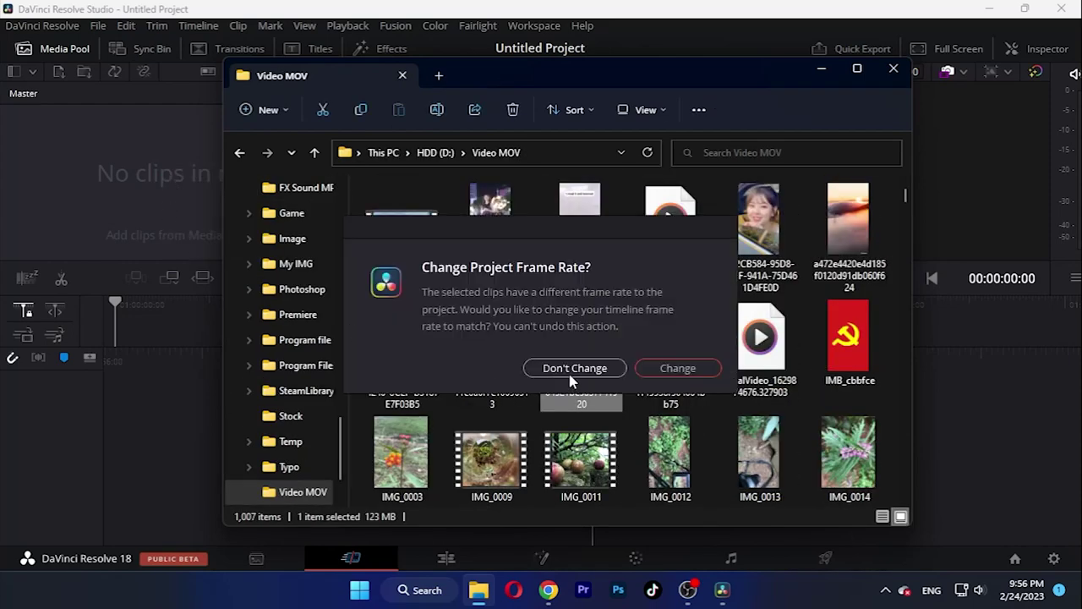
{"action": "left_click", "coordinate": [675, 369]}
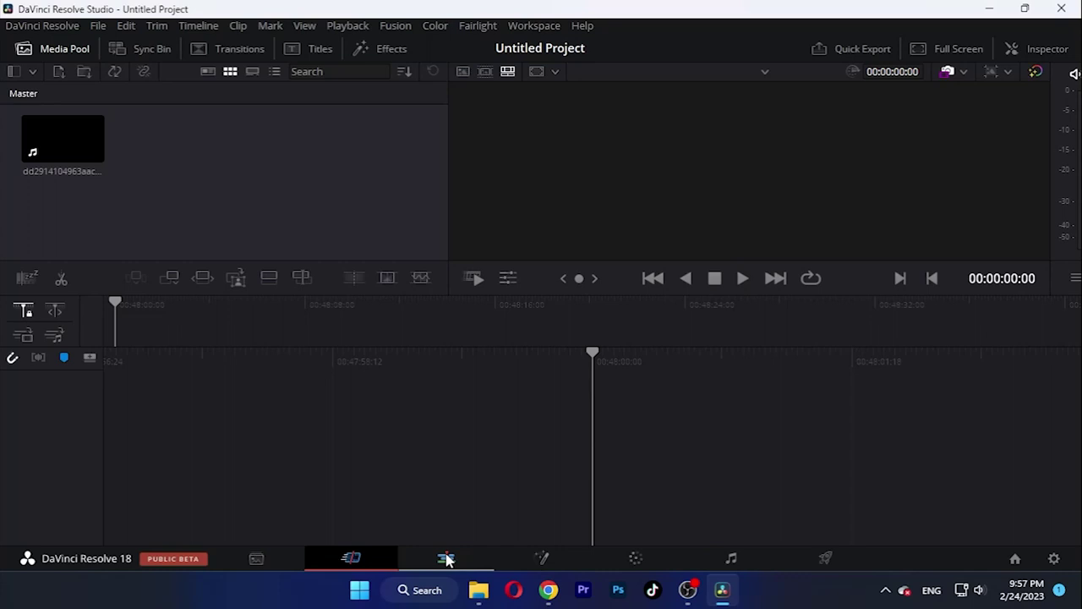
On the Edit page, put the clip on a new timeline and preview frame 01:00:18:20
{"action": "left_click", "coordinate": [446, 558]}
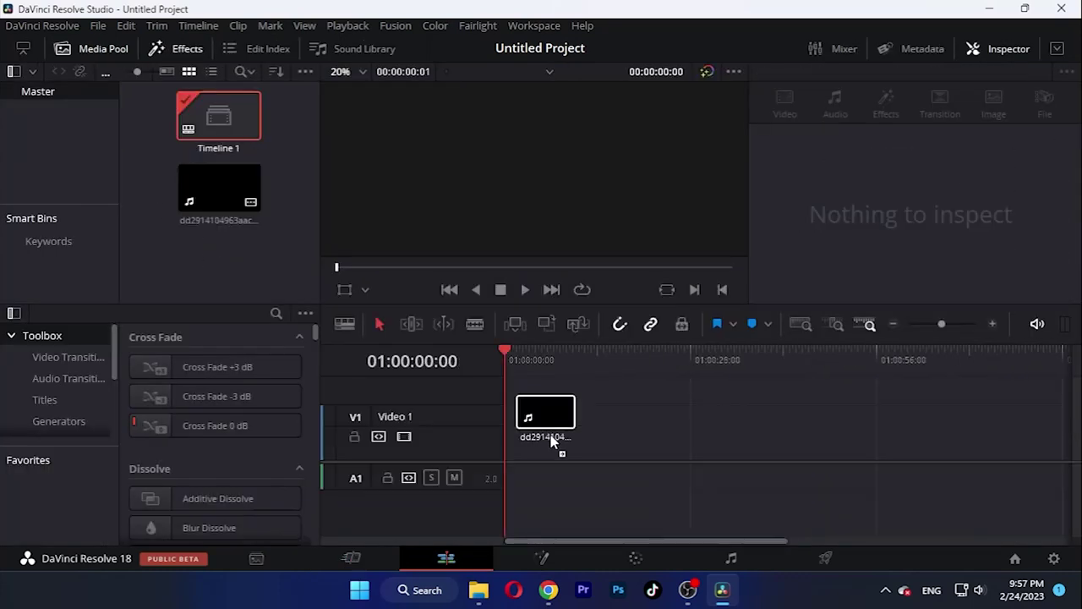
{"action": "left_click_drag", "start_coordinate": [215, 114], "coordinate": [507, 436]}
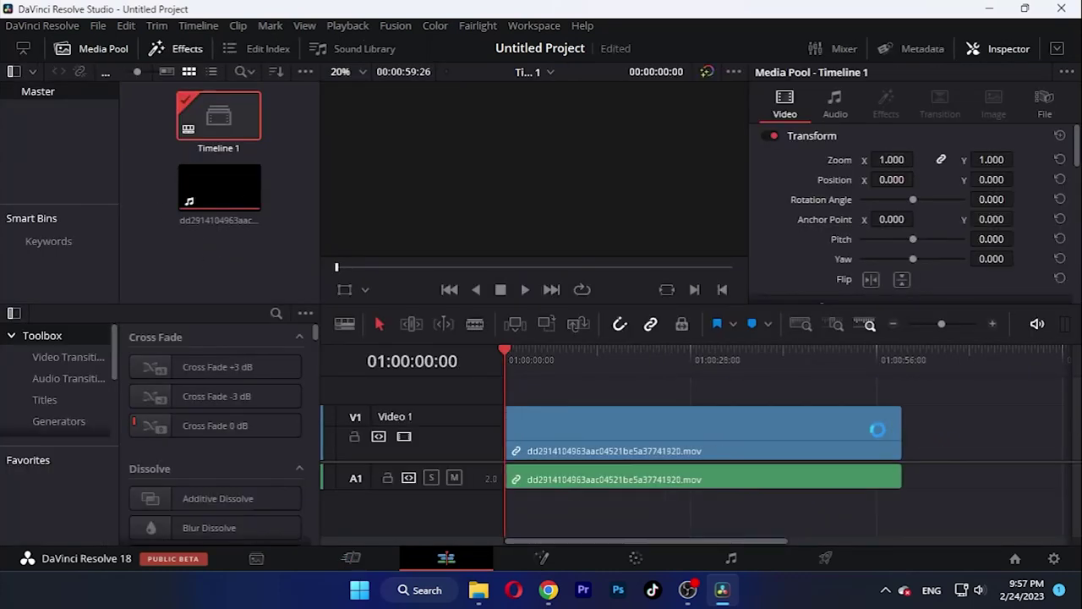
{"action": "left_click_drag", "start_coordinate": [567, 354], "coordinate": [627, 356]}
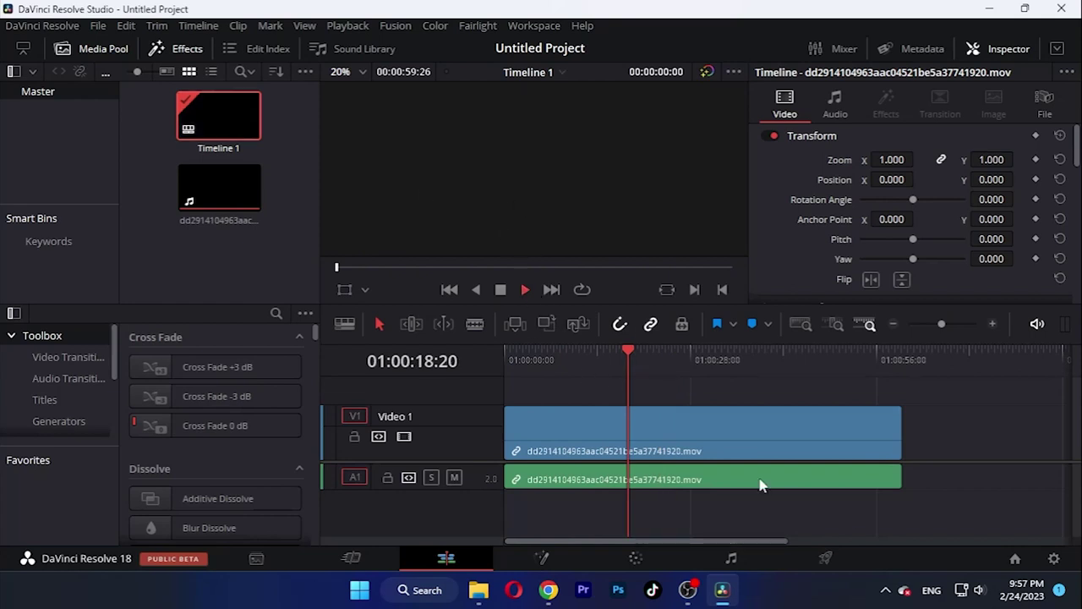
{"action": "left_click", "coordinate": [720, 407]}
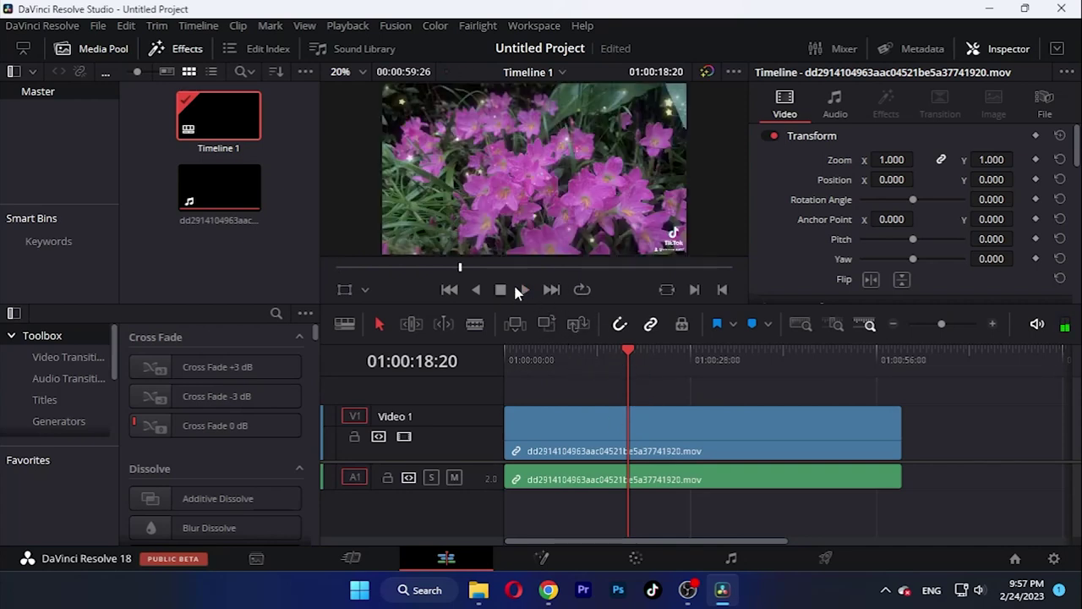
Play the flower clip from the start of the timeline
{"action": "left_click", "coordinate": [458, 290]}
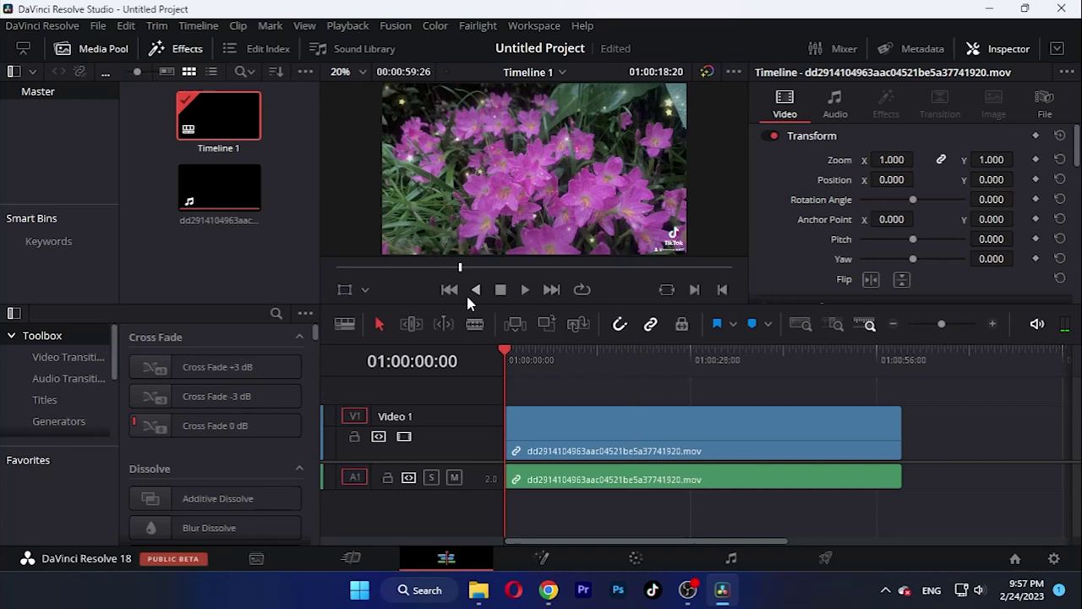
{"action": "left_click", "coordinate": [523, 290]}
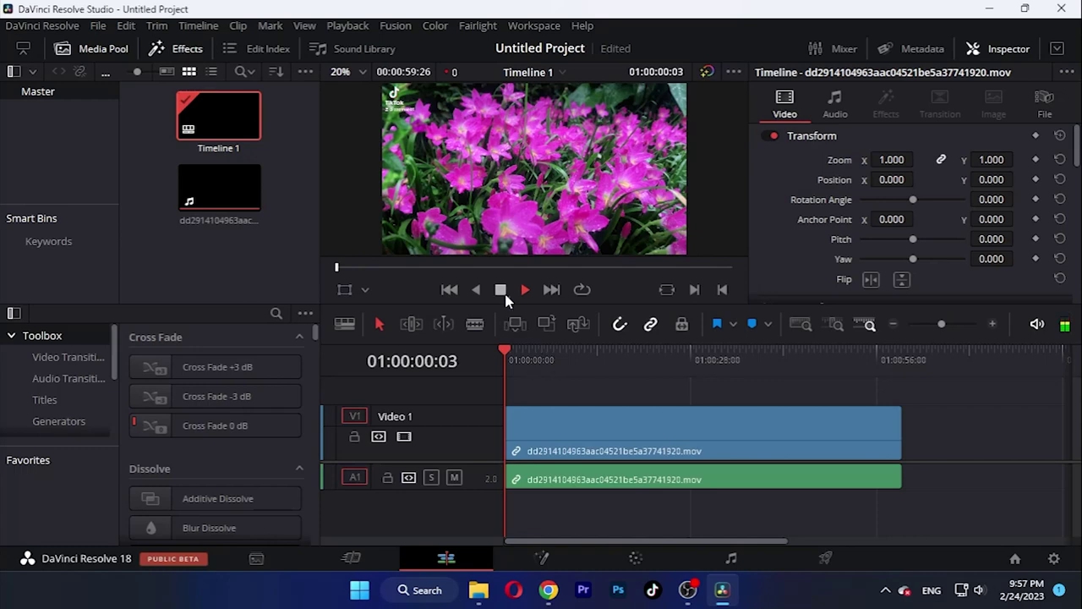
{"action": "left_click", "coordinate": [549, 589]}
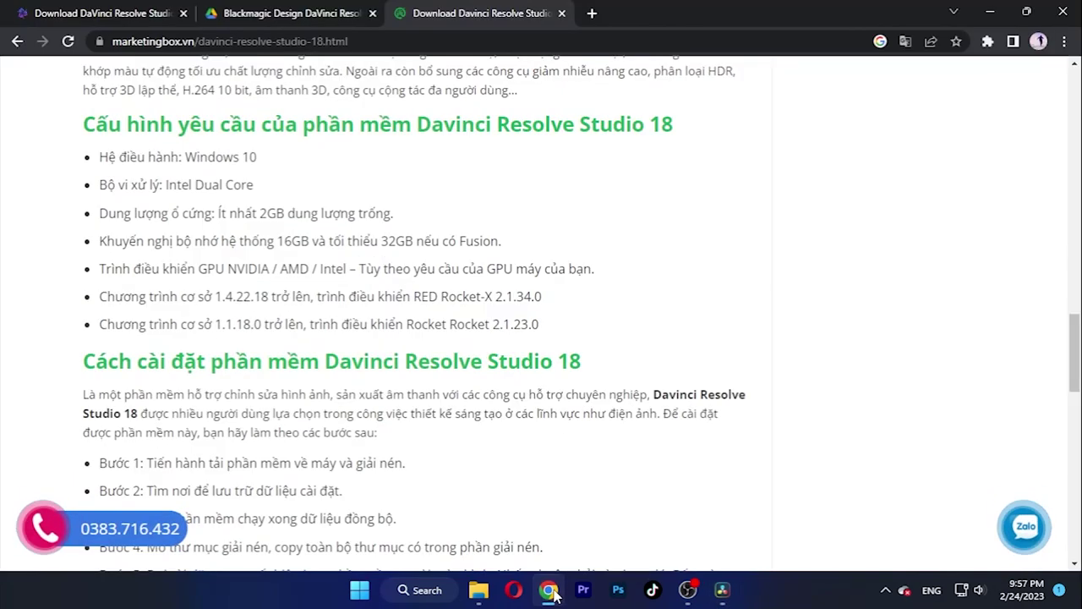
Open the Windows Settings app by searching 'set'
{"action": "left_click", "coordinate": [427, 590]}
{"action": "type", "text": "set"}
{"action": "key", "text": "Return"}
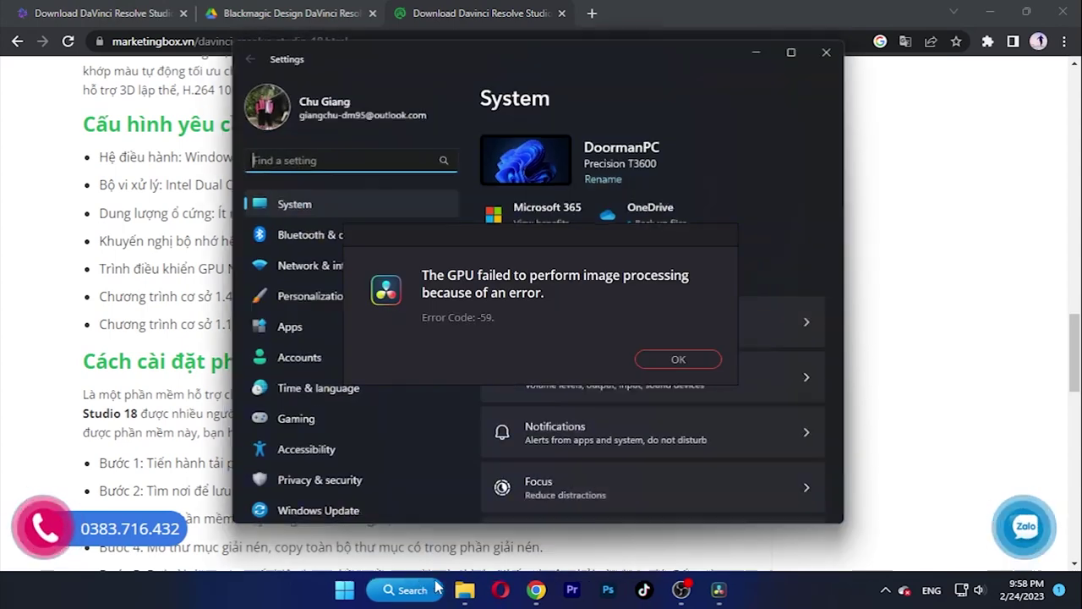
Dismiss the GPU error and close DaVinci Resolve without saving
{"action": "left_click", "coordinate": [659, 362]}
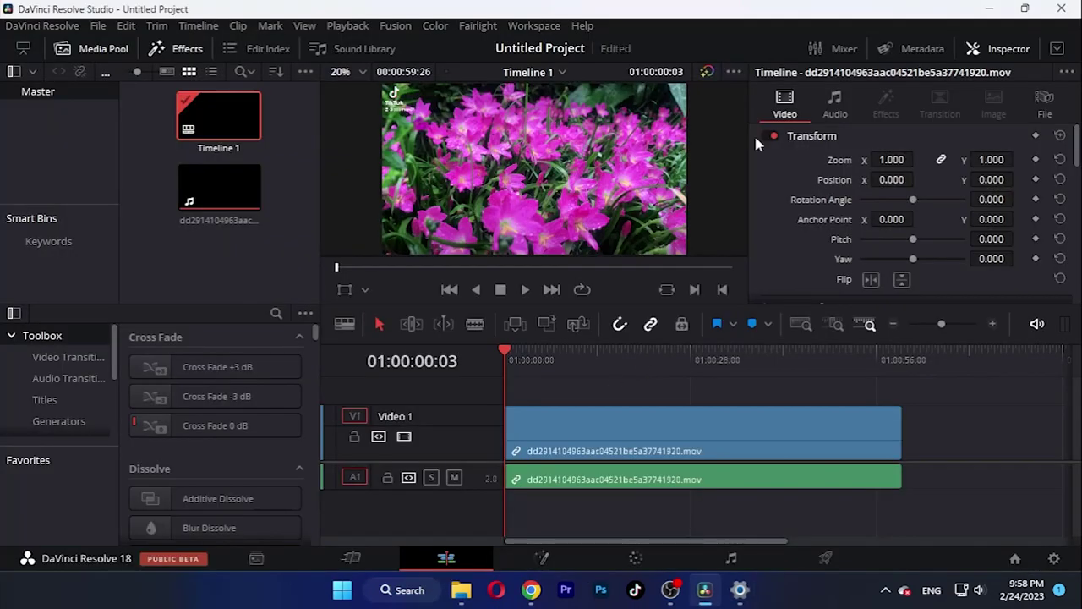
{"action": "left_click", "coordinate": [1061, 8]}
{"action": "left_click", "coordinate": [486, 350]}
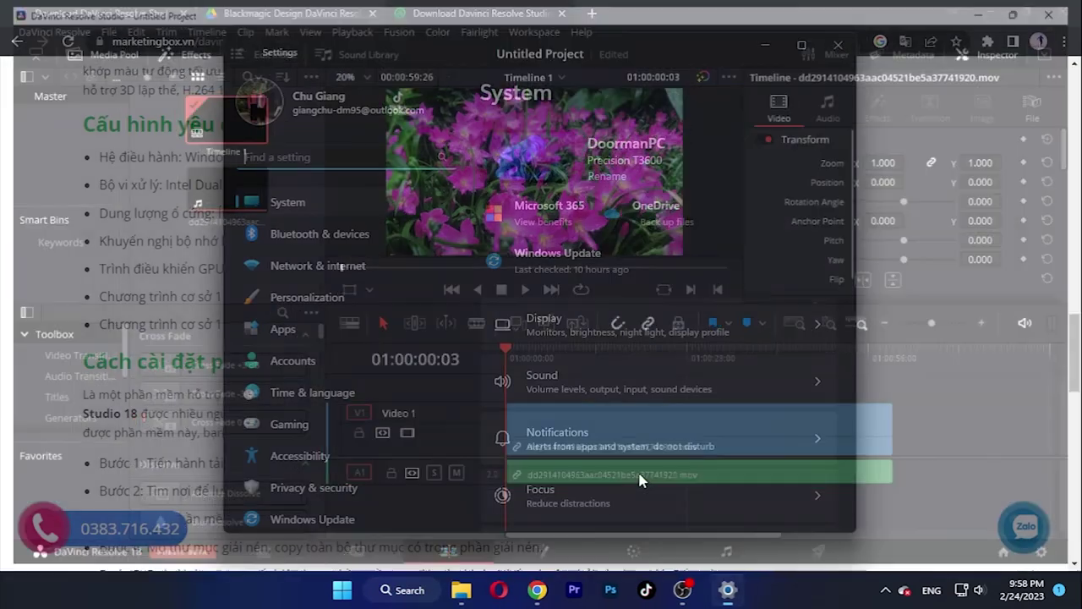
Go to the Graphics settings page via Display and a 'graphic' settings search
{"action": "left_click", "coordinate": [592, 317]}
{"action": "scroll", "coordinate": [628, 296], "scroll_direction": "down", "scroll_amount": 3}
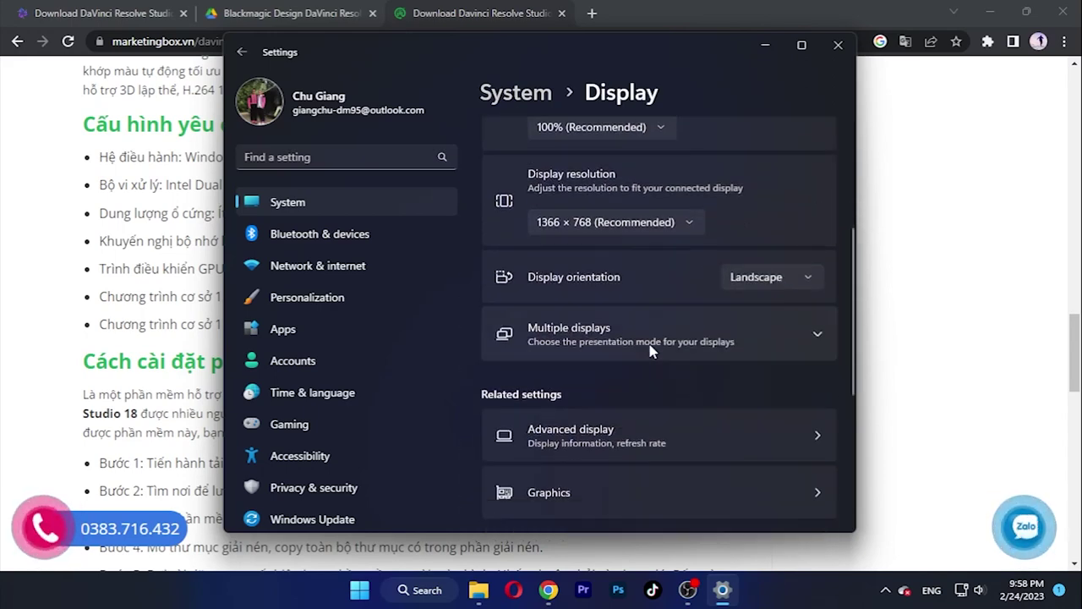
{"action": "scroll", "coordinate": [625, 351], "scroll_direction": "down", "scroll_amount": 2}
{"action": "left_click", "coordinate": [623, 365]}
{"action": "left_click", "coordinate": [358, 161]}
{"action": "type", "text": "grap"}
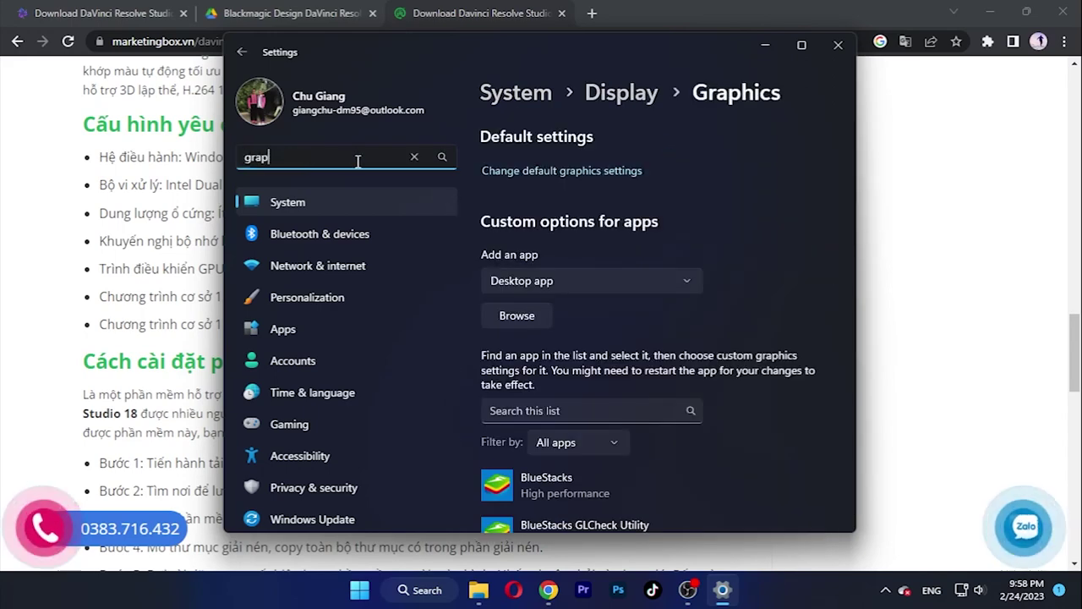
{"action": "type", "text": "hic"}
{"action": "left_click", "coordinate": [354, 183]}
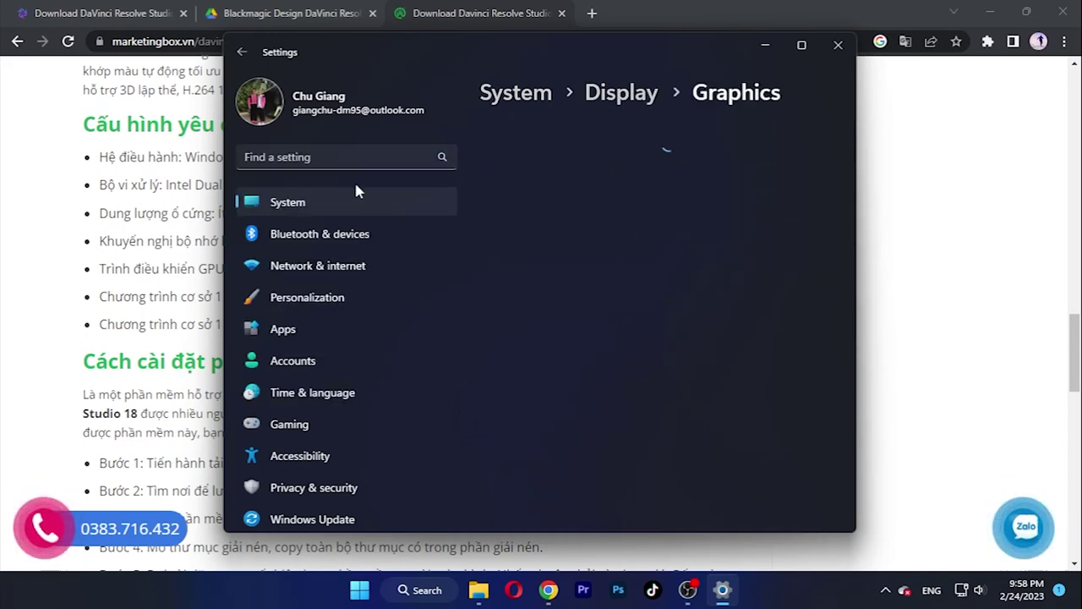
Add Resolve.exe from C:\Program Files\Blackmagic Design\DaVinci Resolve to the graphics app list
{"action": "left_click", "coordinate": [549, 312]}
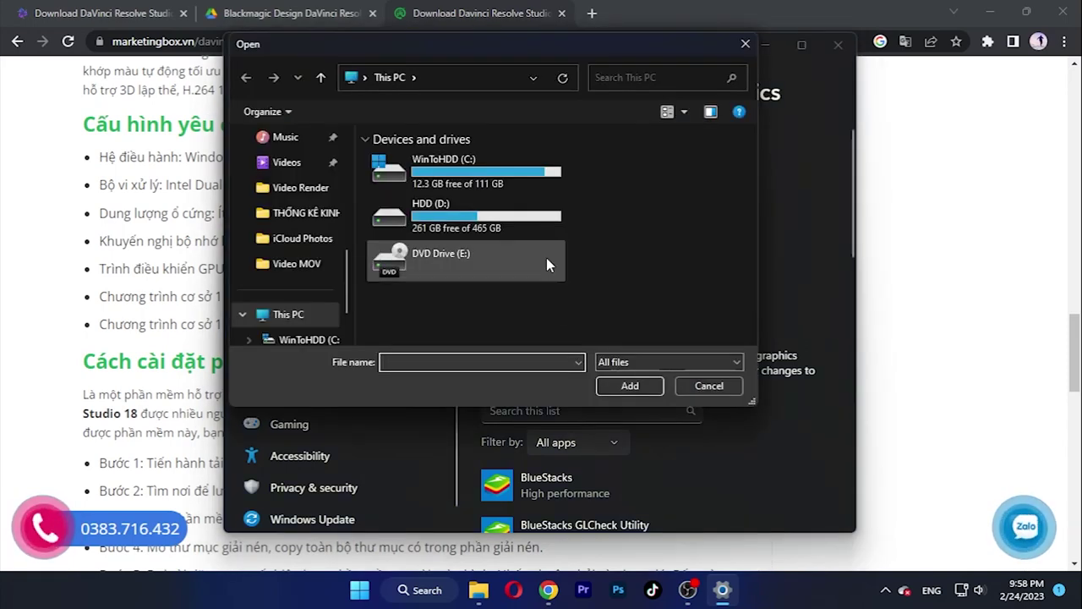
{"action": "double_click", "coordinate": [465, 169]}
{"action": "double_click", "coordinate": [455, 218]}
{"action": "scroll", "coordinate": [448, 193], "scroll_direction": "up", "scroll_amount": 1}
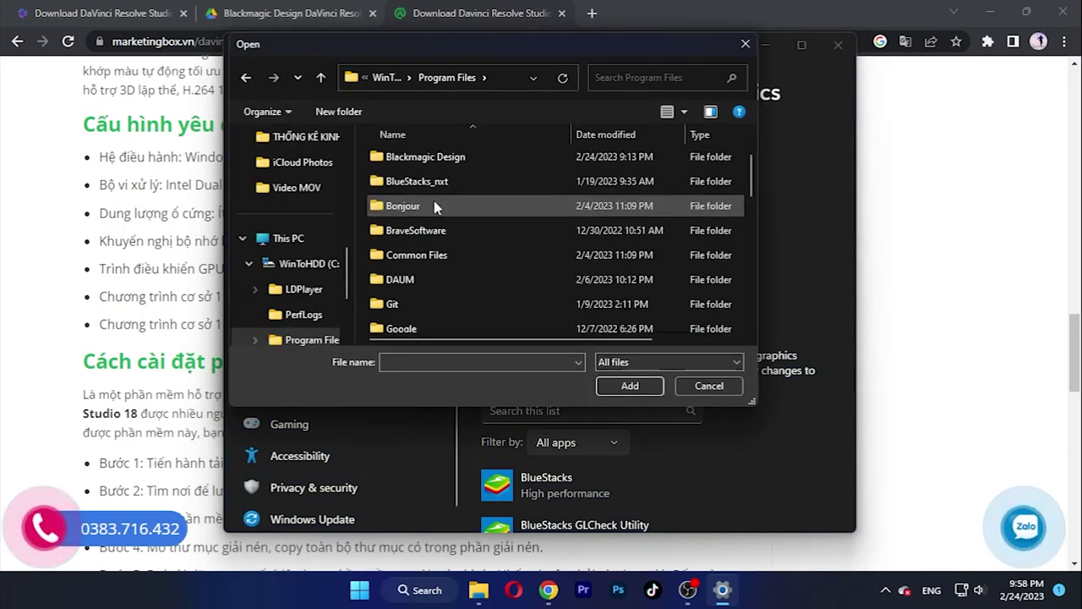
{"action": "double_click", "coordinate": [448, 161]}
{"action": "double_click", "coordinate": [431, 161]}
{"action": "scroll", "coordinate": [524, 271], "scroll_direction": "down", "scroll_amount": 5}
{"action": "left_click", "coordinate": [440, 222]}
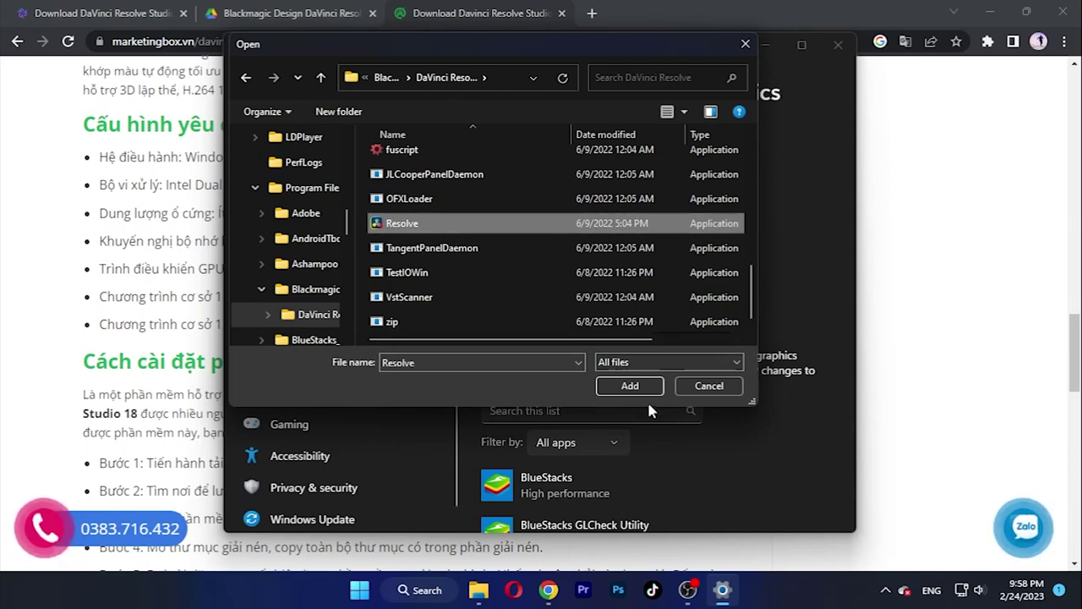
{"action": "left_click", "coordinate": [630, 386]}
Set DaVinci Resolve's graphics preference to High performance and save
{"action": "left_click", "coordinate": [677, 465]}
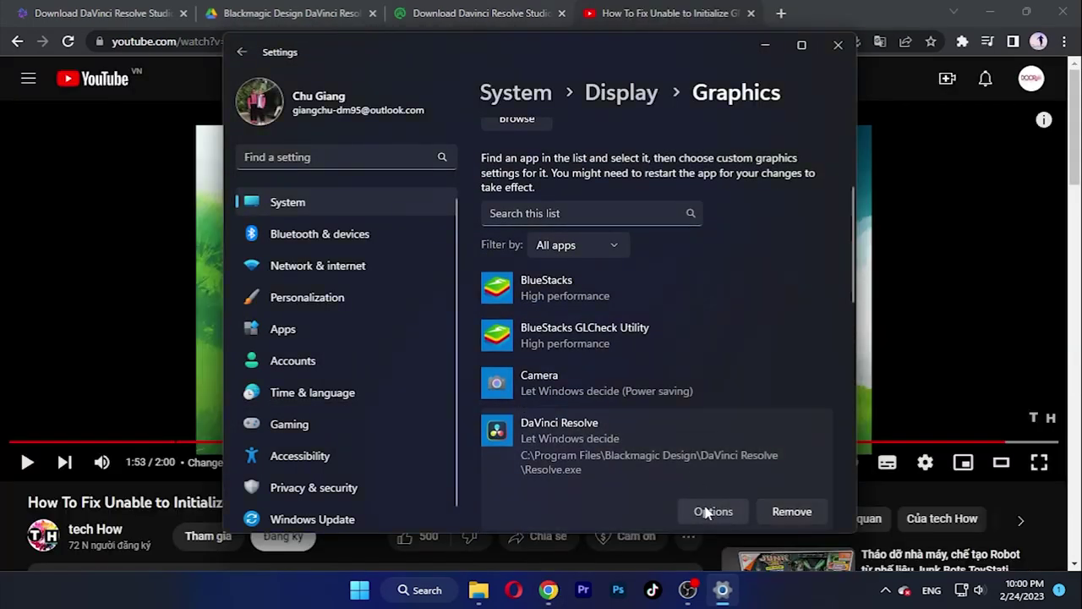
{"action": "left_click", "coordinate": [706, 513]}
{"action": "left_click", "coordinate": [544, 283]}
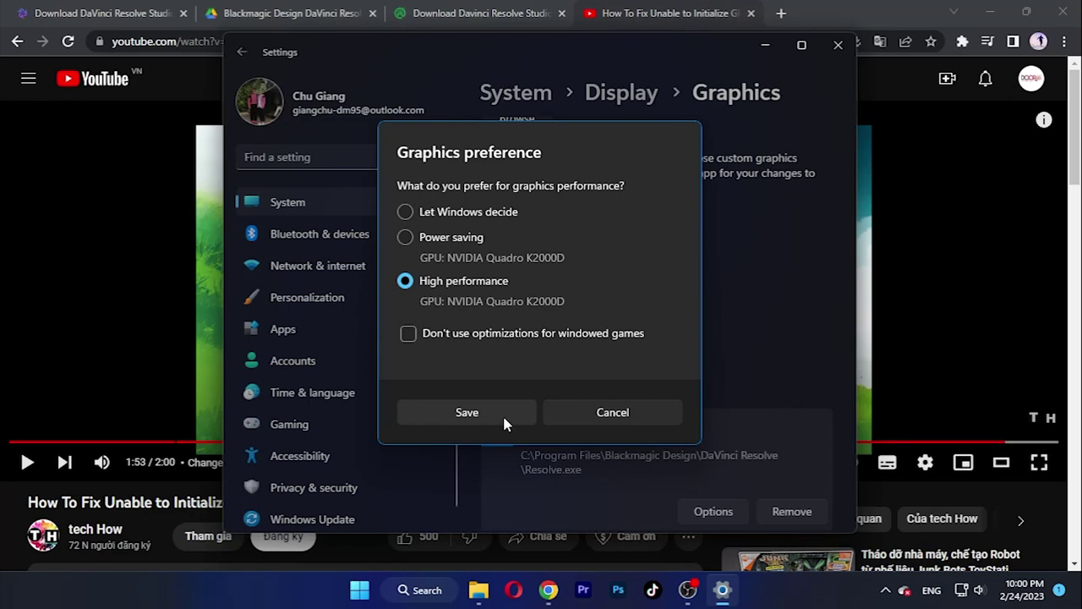
{"action": "left_click", "coordinate": [503, 414]}
Close Settings and relaunch DaVinci Resolve from the Start menu
{"action": "left_click", "coordinate": [831, 53]}
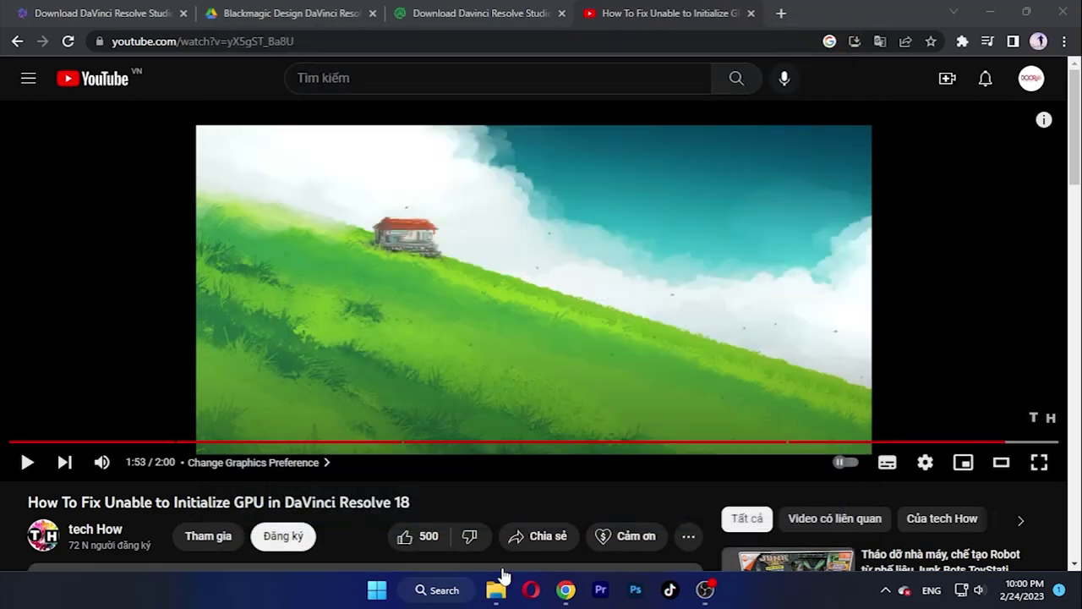
{"action": "left_click", "coordinate": [378, 590]}
{"action": "left_click", "coordinate": [426, 428]}
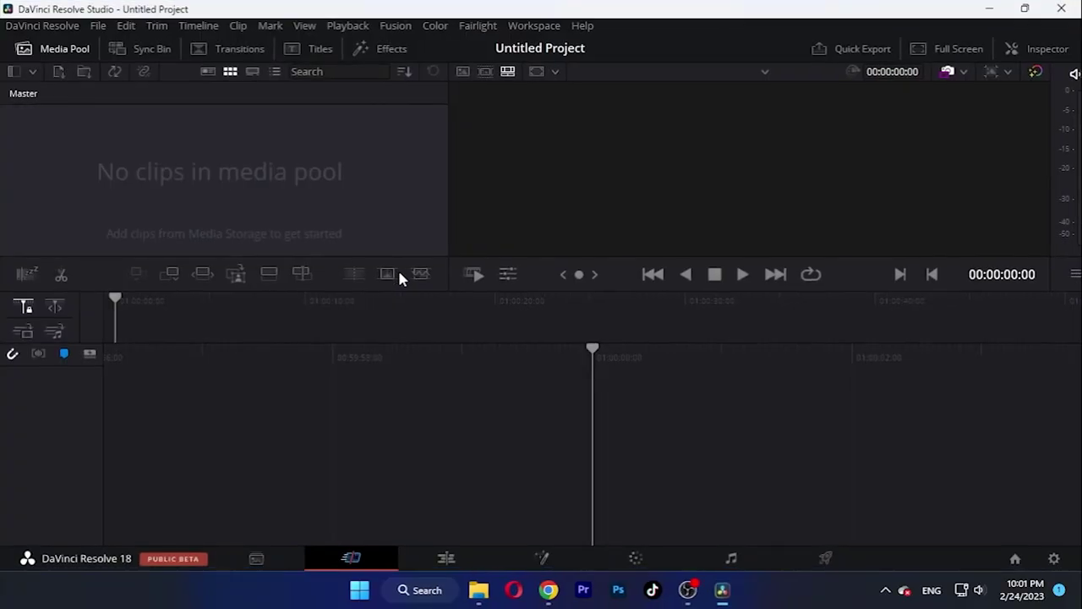
Drag the flower clip into the Media Pool keeping the current frame rate, then close Resolve without saving
{"action": "left_click", "coordinate": [478, 589]}
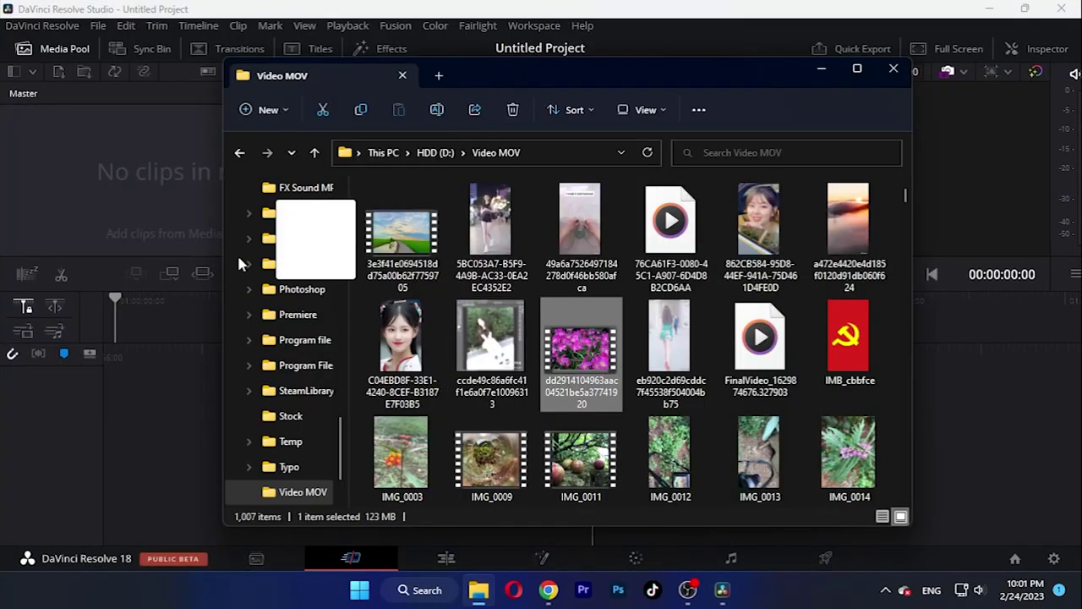
{"action": "left_click_drag", "start_coordinate": [239, 265], "coordinate": [159, 234]}
{"action": "left_click", "coordinate": [573, 367]}
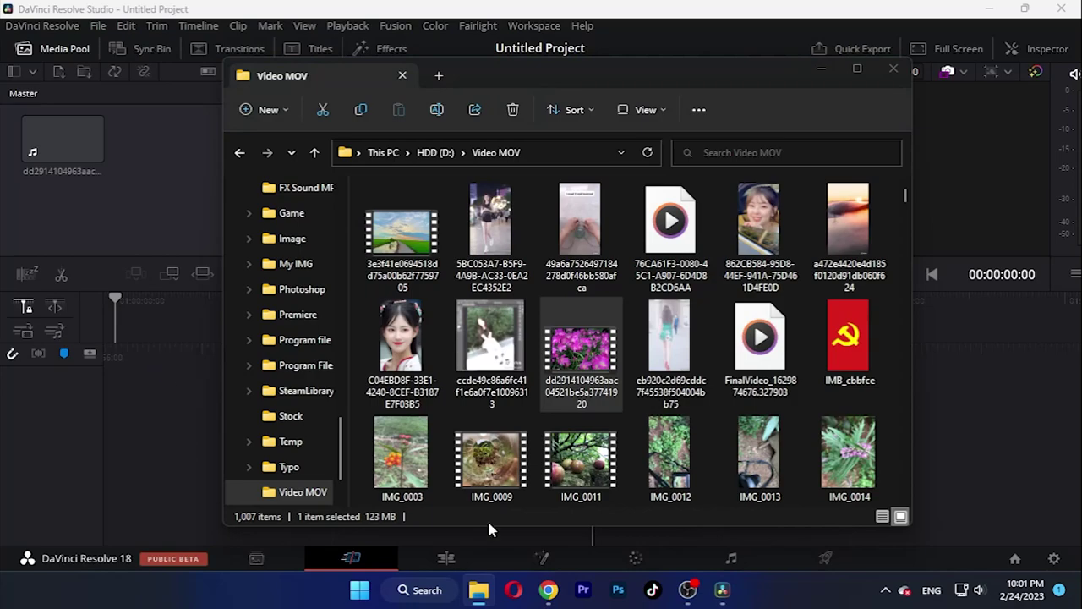
{"action": "left_click", "coordinate": [729, 528]}
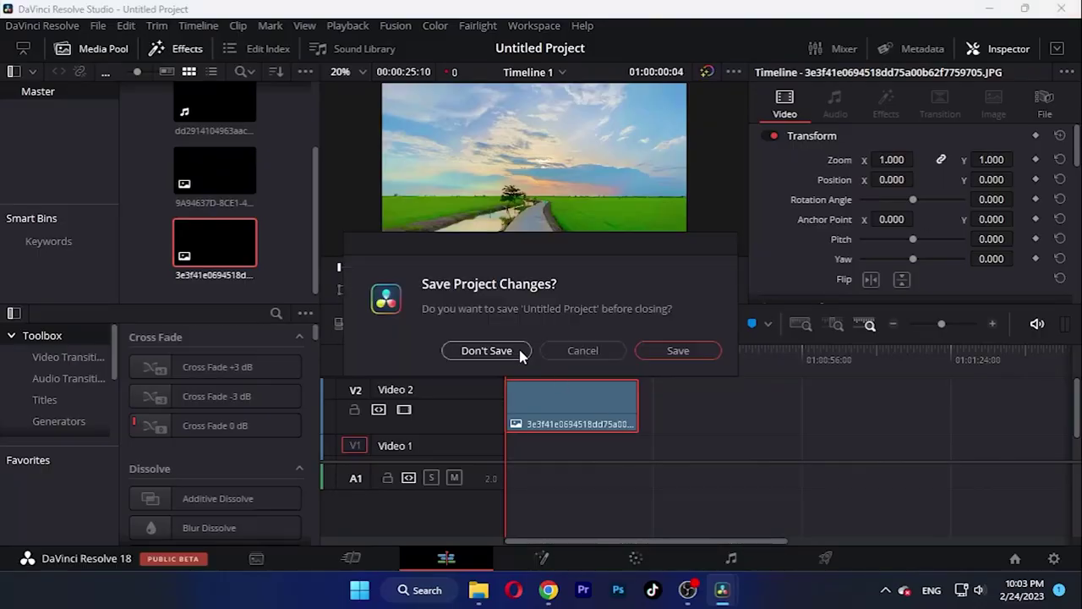
{"action": "left_click", "coordinate": [487, 350]}
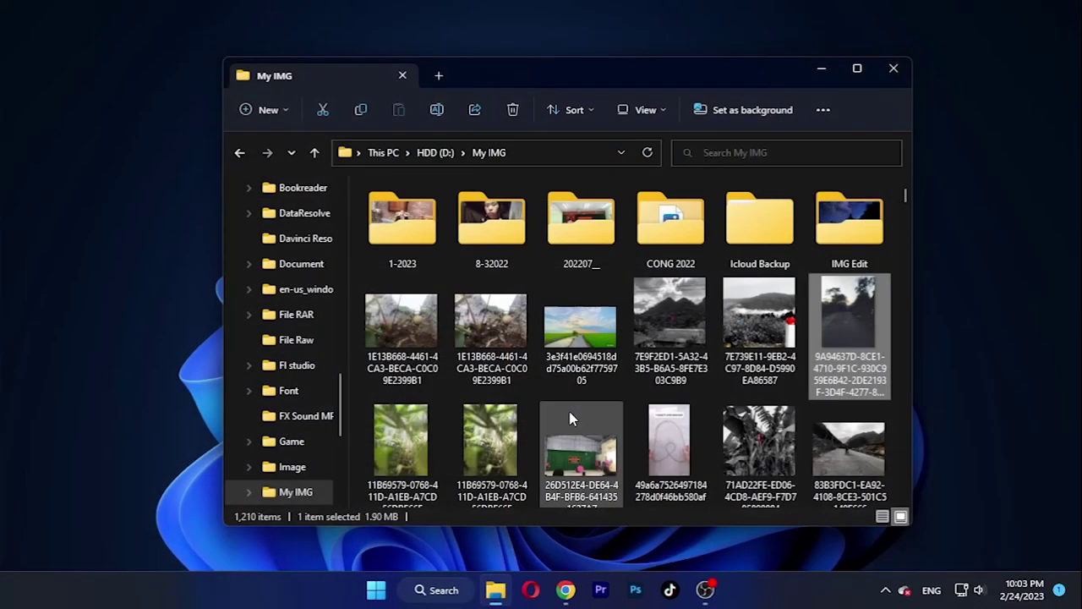
Uninstall DaVinci Resolve 18 from the Start menu via Programs and Features
{"action": "left_click", "coordinate": [377, 590]}
{"action": "right_click", "coordinate": [463, 418]}
{"action": "left_click", "coordinate": [517, 367]}
{"action": "double_click", "coordinate": [180, 468]}
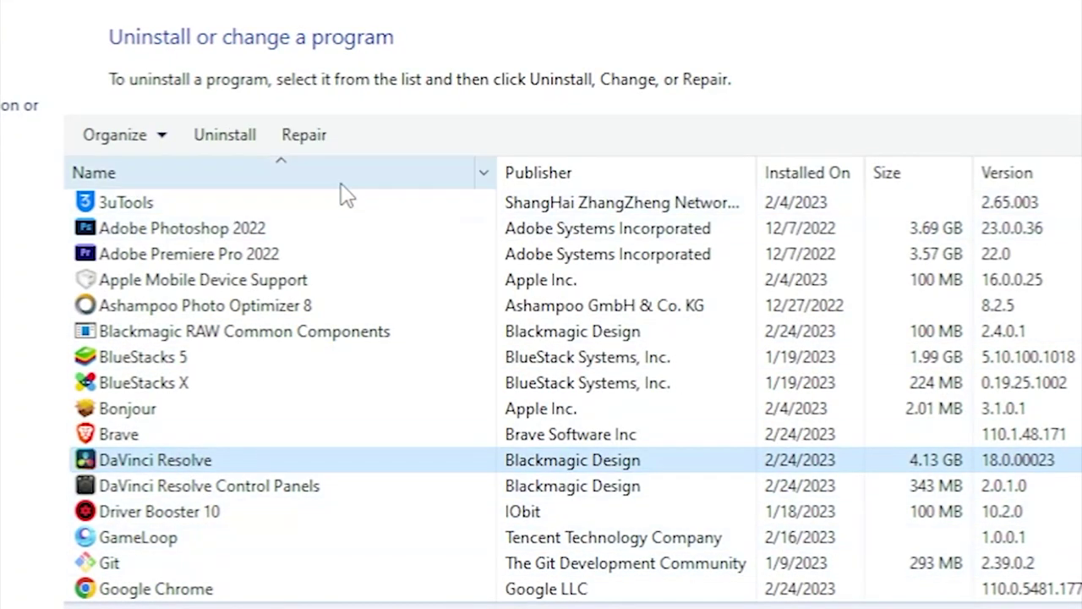